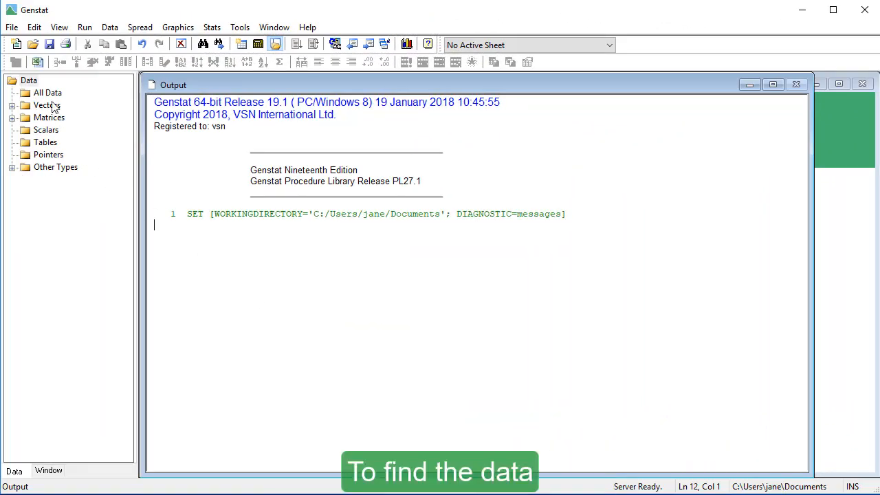
# - Find the sulphur file among the example data sets and open Sulphur.gsh
pyautogui.click(16, 30)
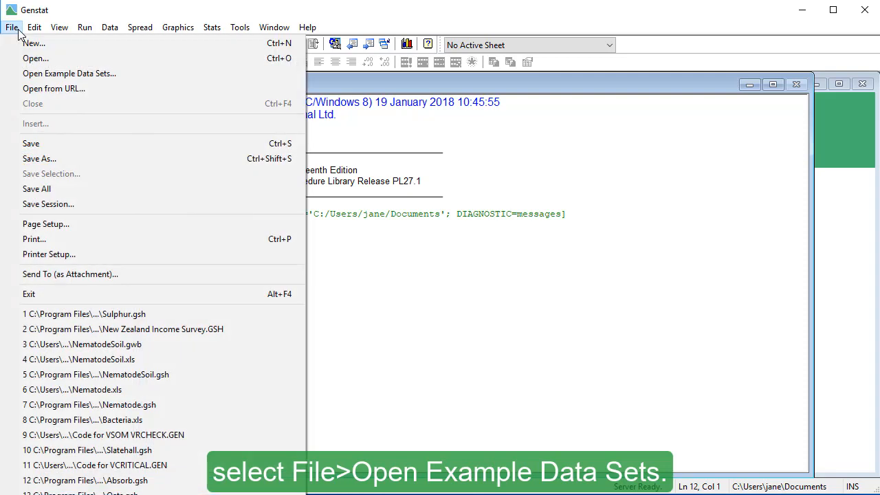
pyautogui.click(19, 74)
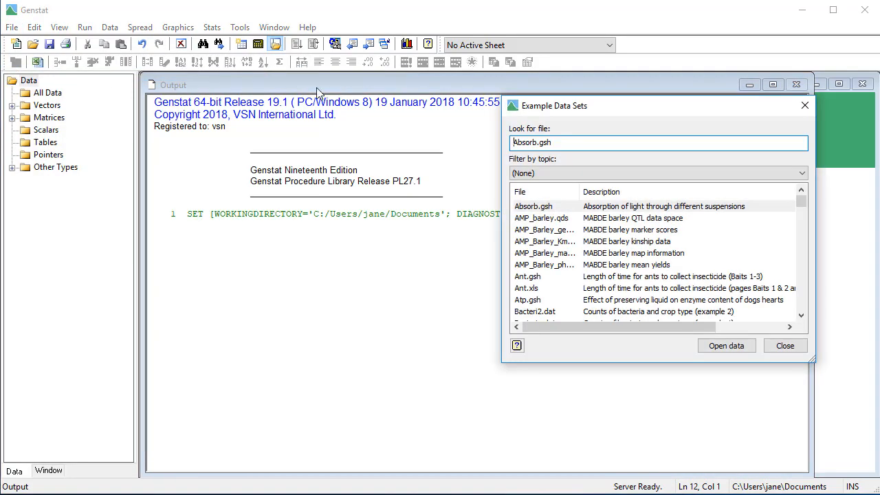
pyautogui.moveTo(557, 142); pyautogui.dragTo(512, 142)
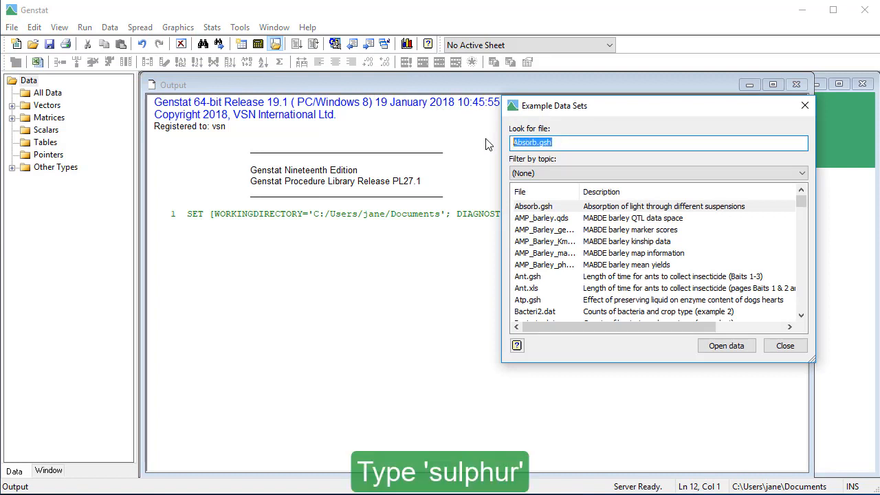
pyautogui.write('sulphur')
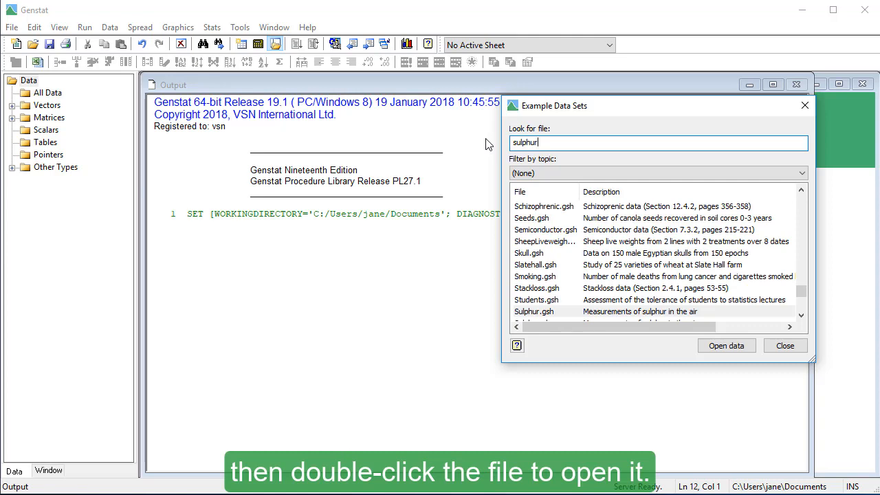
pyautogui.doubleClick(577, 313)
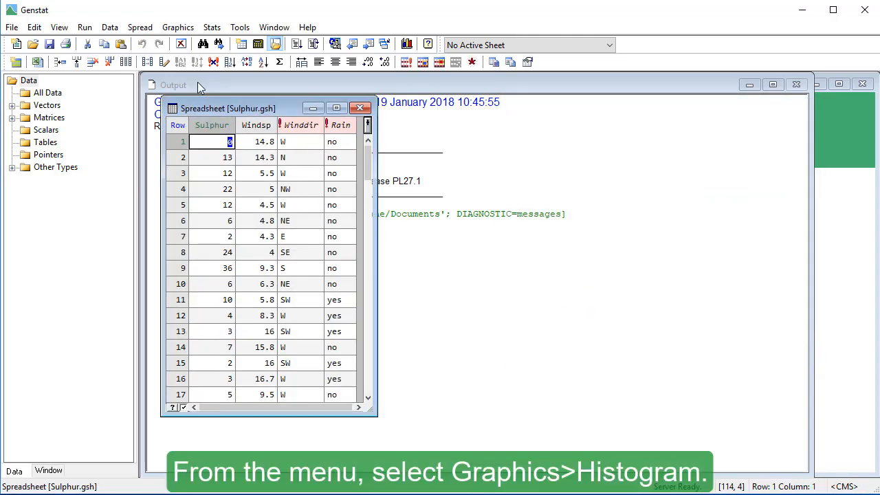
# - Start a 2D histogram and assign Sulphur as its data variate
pyautogui.click(170, 30)
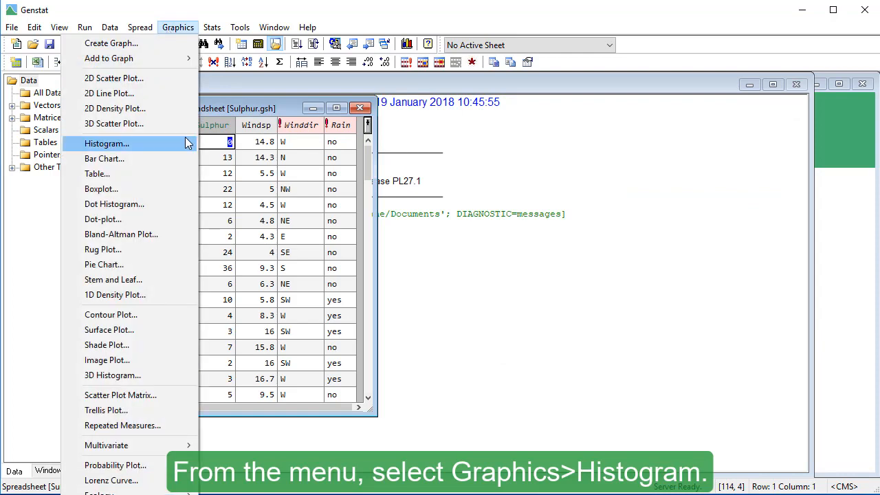
pyautogui.click(107, 143)
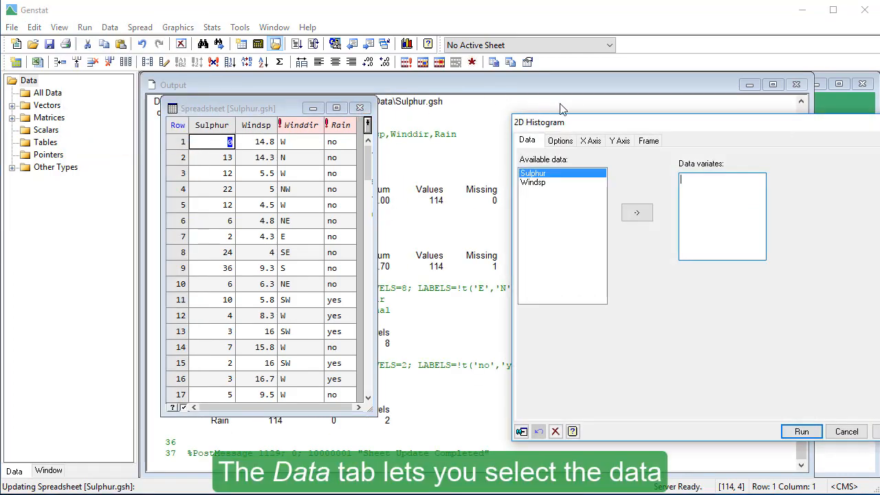
pyautogui.moveTo(590, 129); pyautogui.dragTo(473, 122)
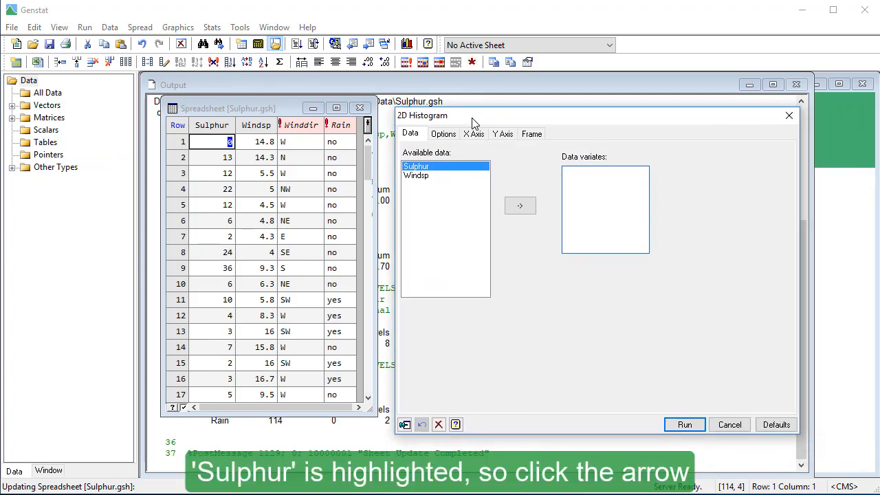
pyautogui.click(514, 209)
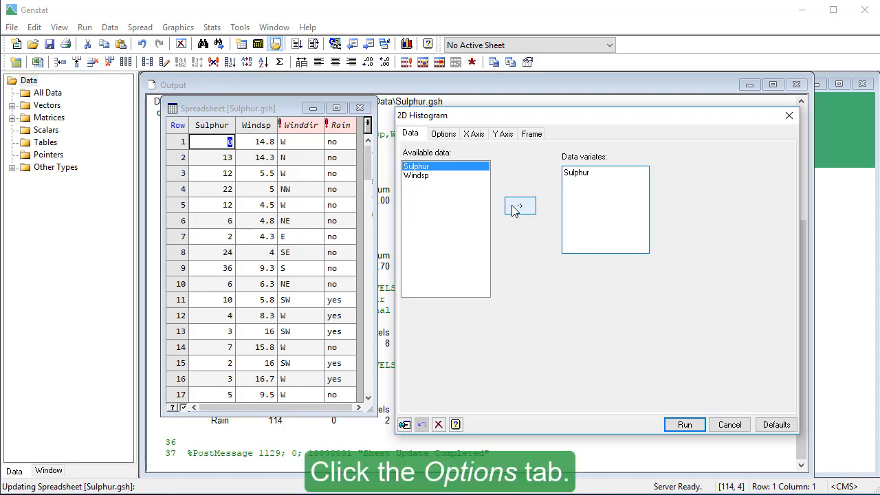
# - Title the histogram "Sulphur Pollution" and plot it, closing the graph viewer after viewing the result
pyautogui.click(455, 138)
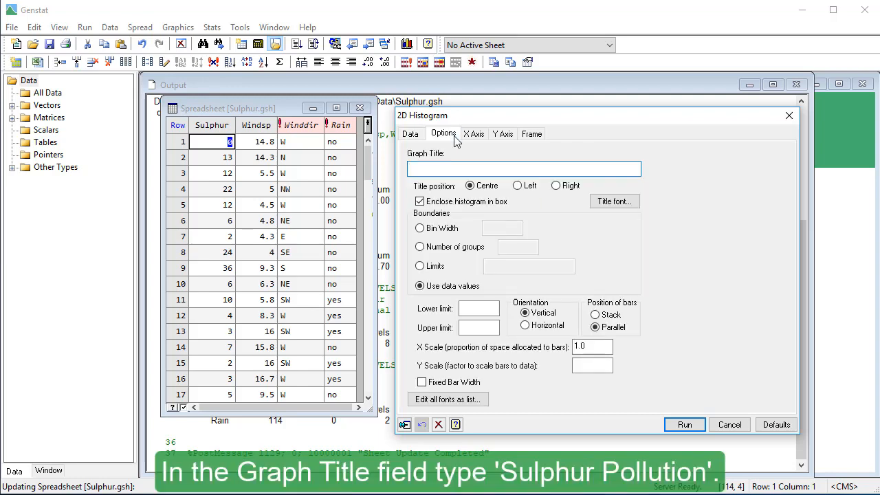
pyautogui.write('Sulphur Pollution')
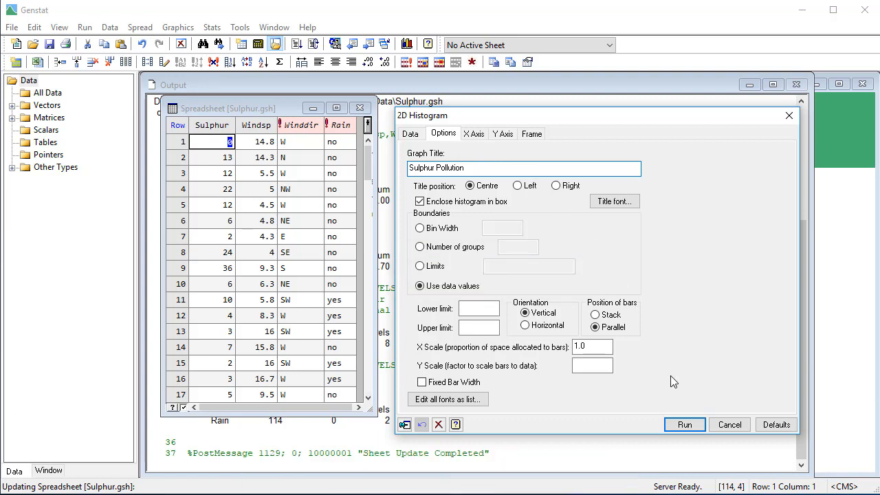
pyautogui.click(674, 425)
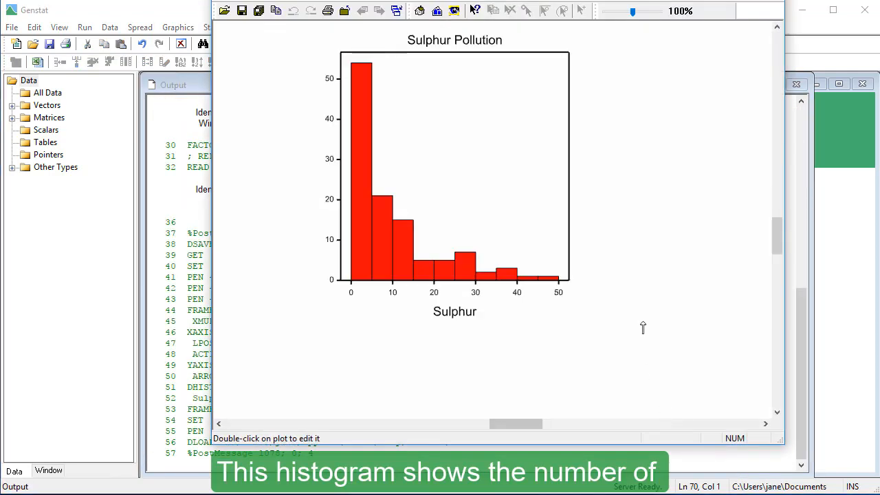
pyautogui.moveTo(547, 0); pyautogui.dragTo(540, 24)
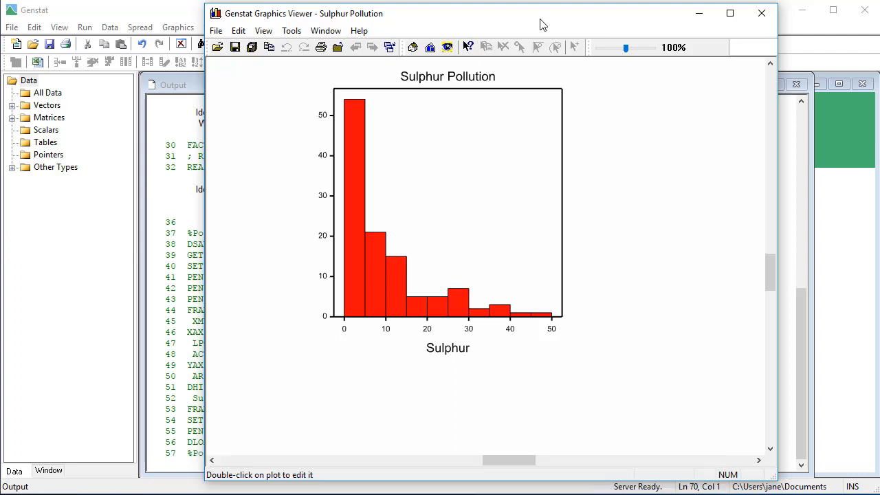
pyautogui.click(762, 15)
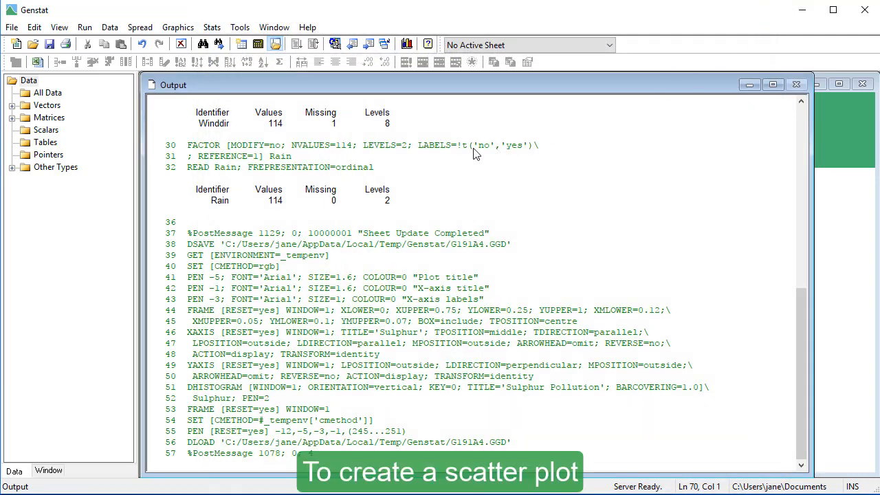
# - Start a 2D scatter plot with Sulphur as the Y variate and Windsp as the X variate
pyautogui.click(177, 28)
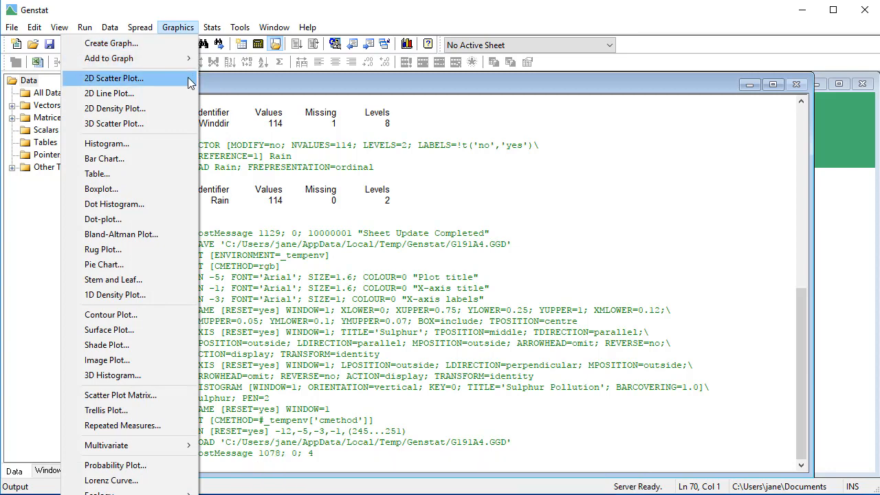
pyautogui.click(188, 79)
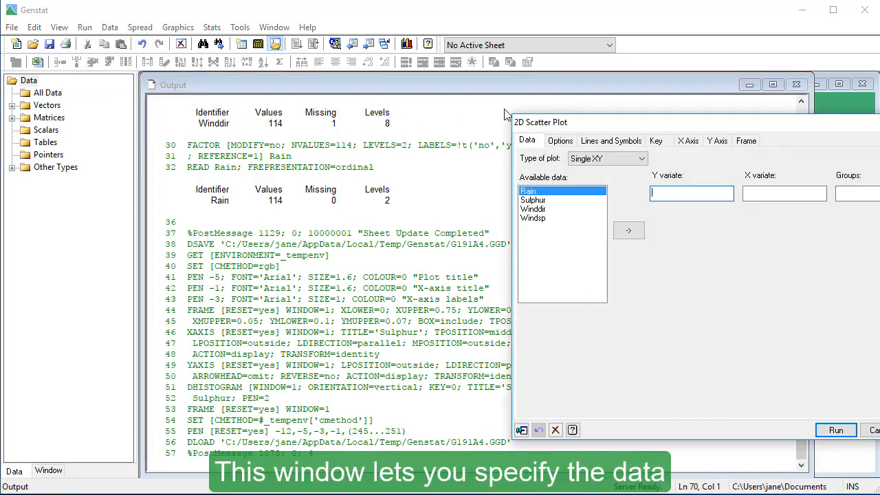
pyautogui.moveTo(577, 120); pyautogui.dragTo(406, 106)
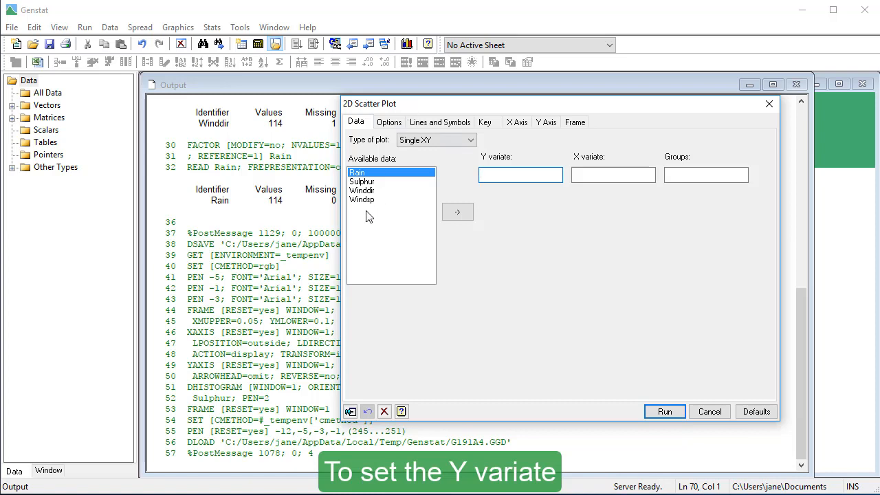
pyautogui.click(367, 183)
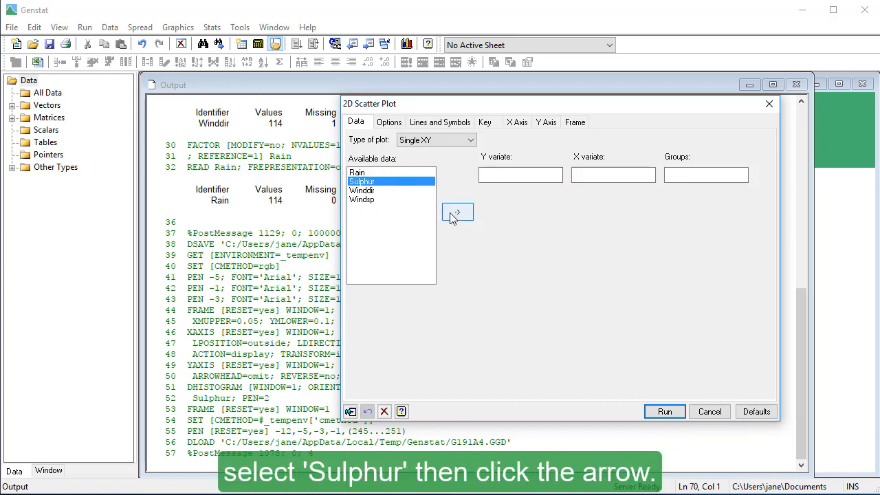
pyautogui.click(450, 212)
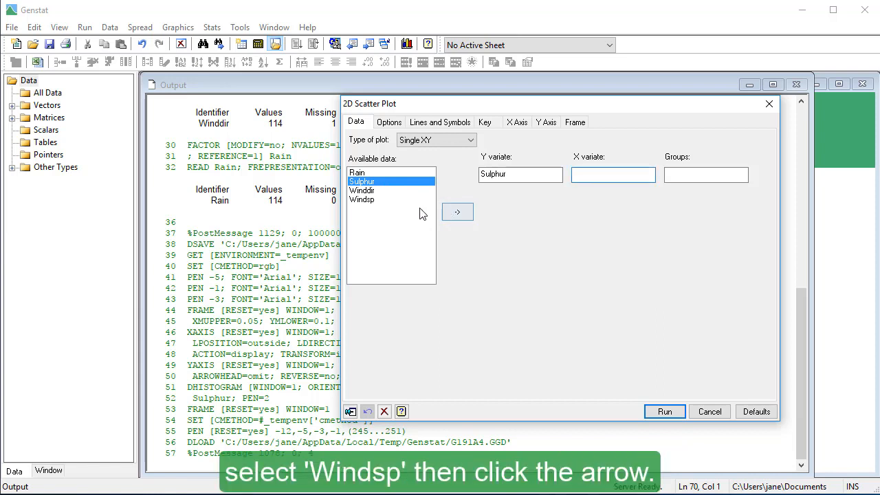
pyautogui.click(371, 200)
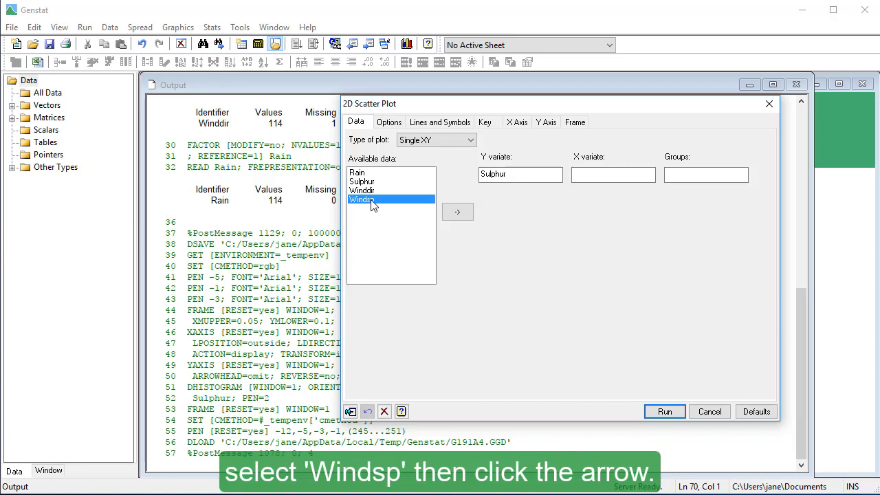
pyautogui.click(451, 215)
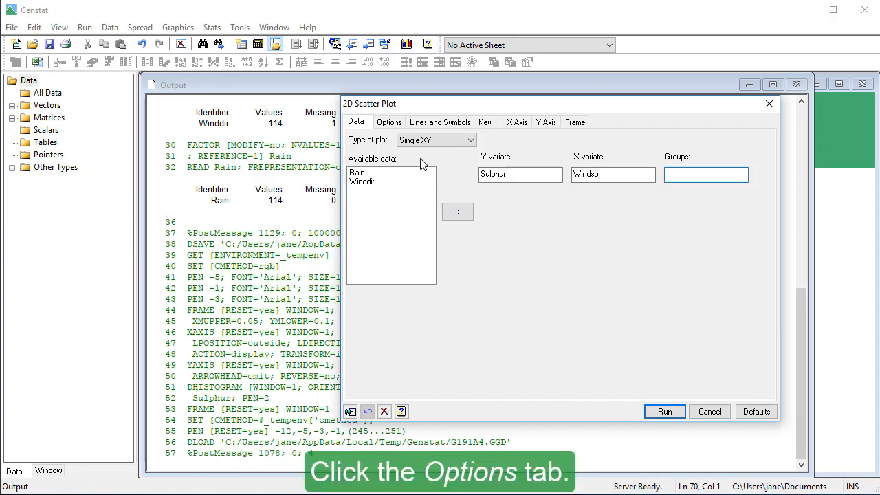
# - Give the scatter plot the title "7.9.90 to 29.12.90" and plot it
pyautogui.click(405, 123)
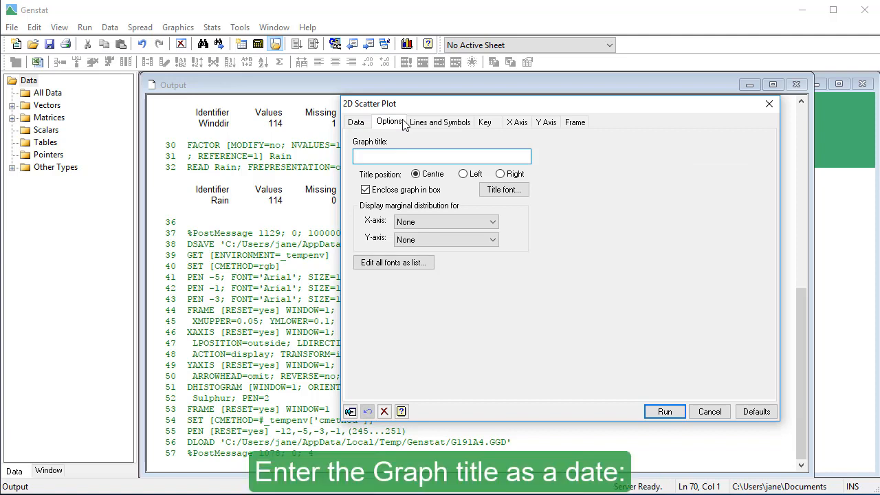
pyautogui.write('7.9')
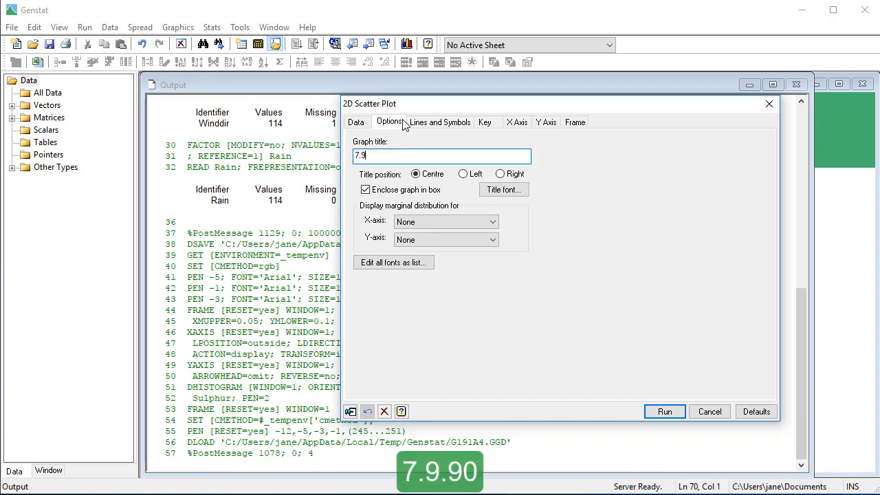
pyautogui.write('.90 to 29')
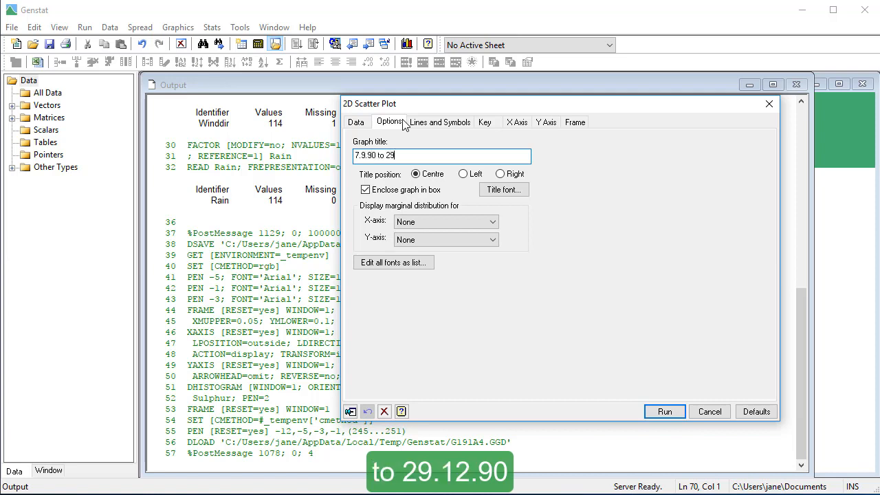
pyautogui.write('.12.90')
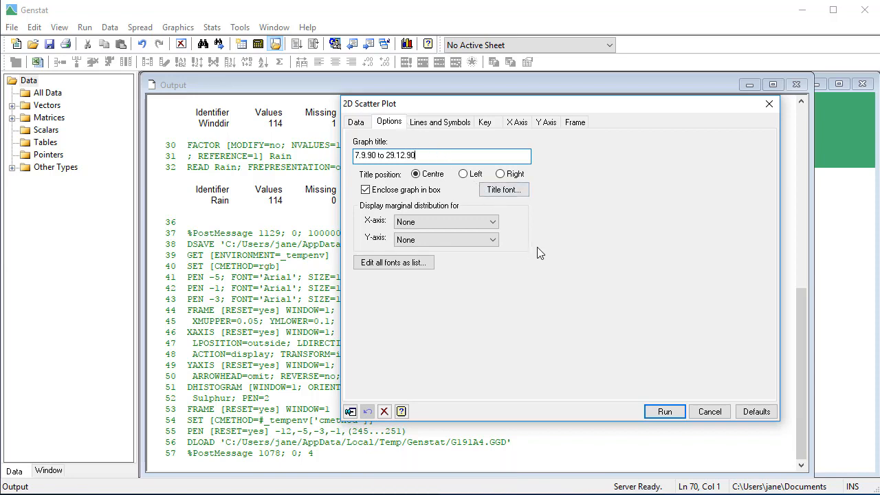
pyautogui.click(661, 411)
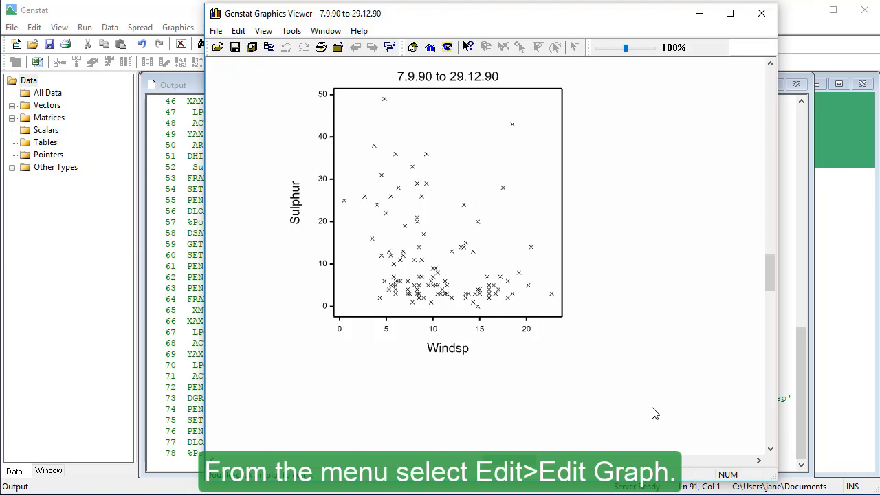
# - Open the scatter plot for editing and set the X axis title to "Wind speed m/s"
pyautogui.click(239, 32)
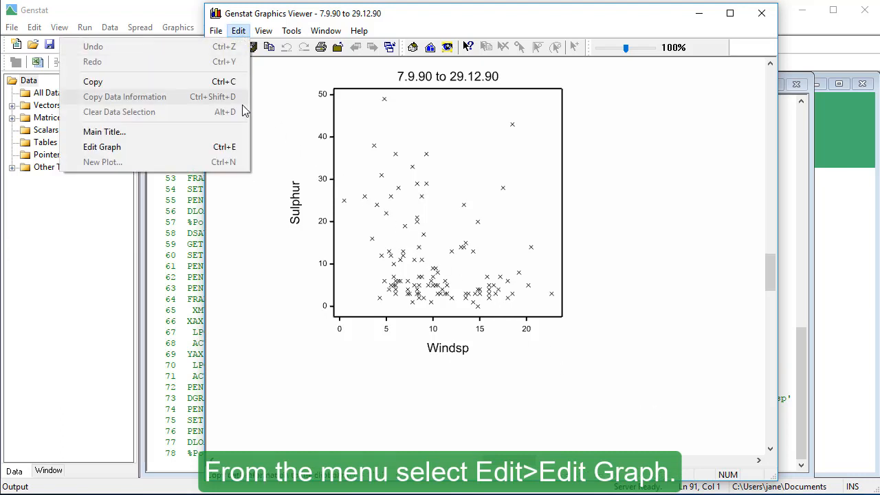
pyautogui.click(224, 150)
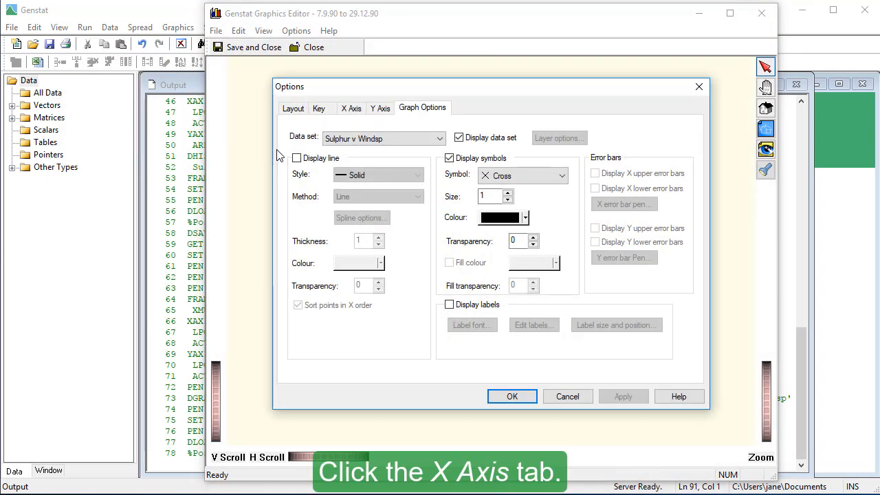
pyautogui.click(351, 108)
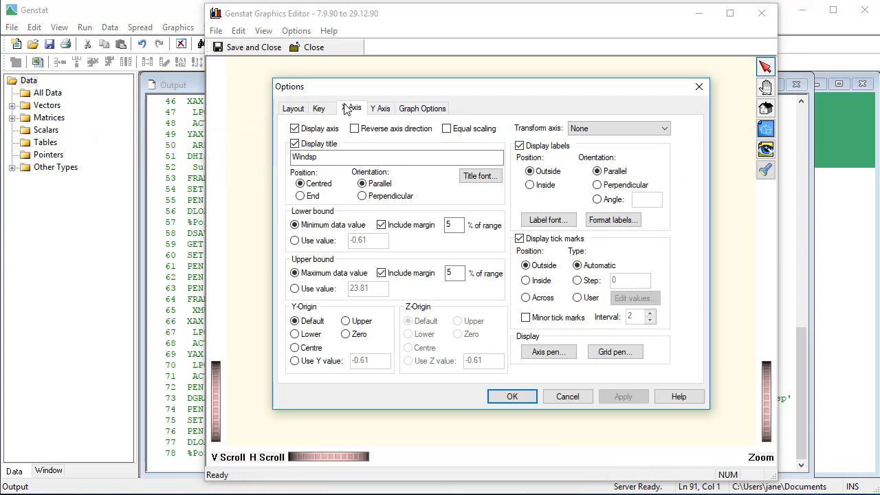
pyautogui.doubleClick(317, 159)
pyautogui.write('Wind s')
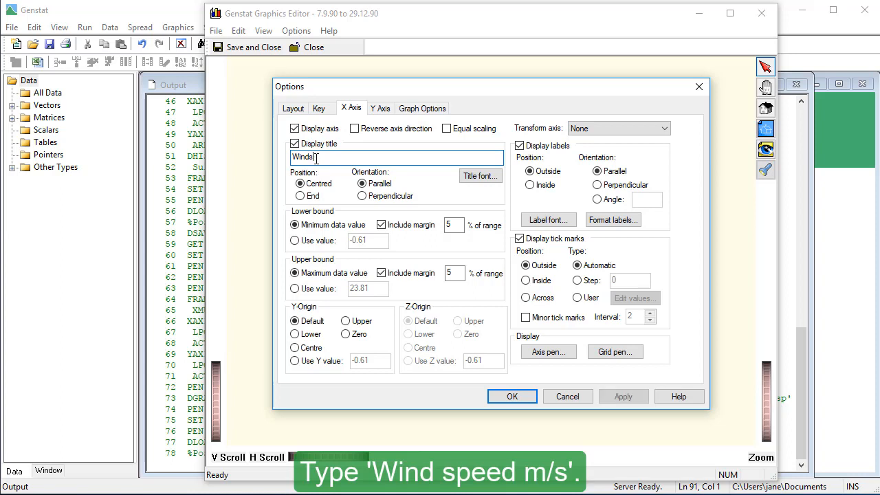
pyautogui.write('peed ')
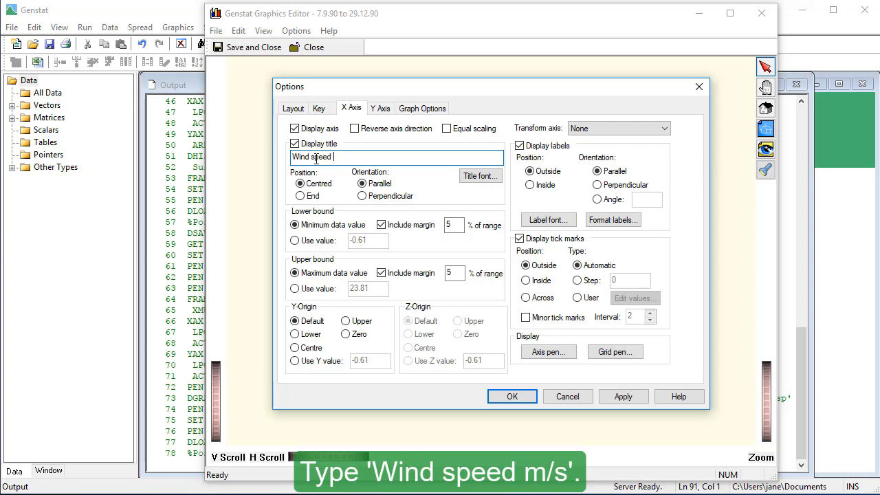
pyautogui.write('m/s')
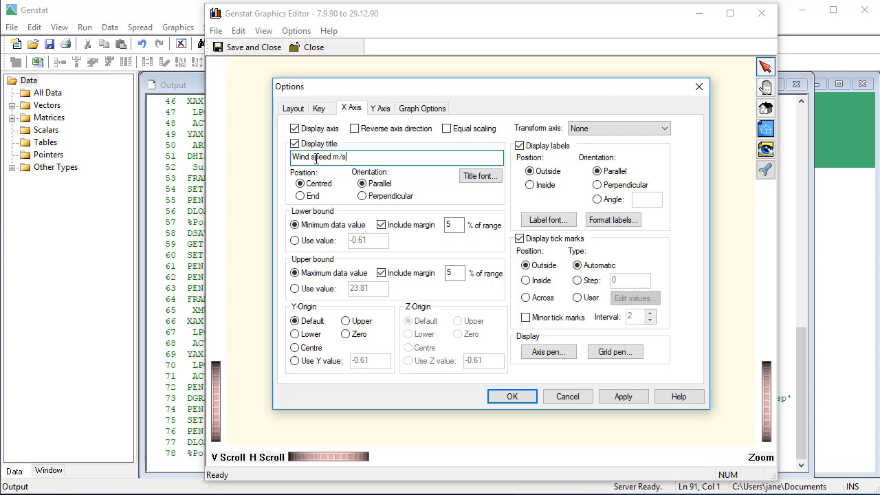
# - Set the X axis to use a fixed lower bound of 0 and a fixed upper bound of 25
pyautogui.click(295, 242)
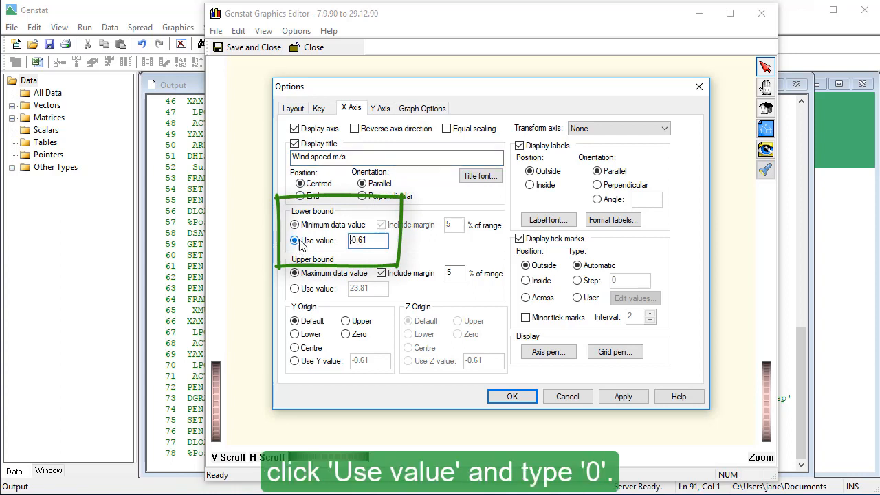
pyautogui.write('0')
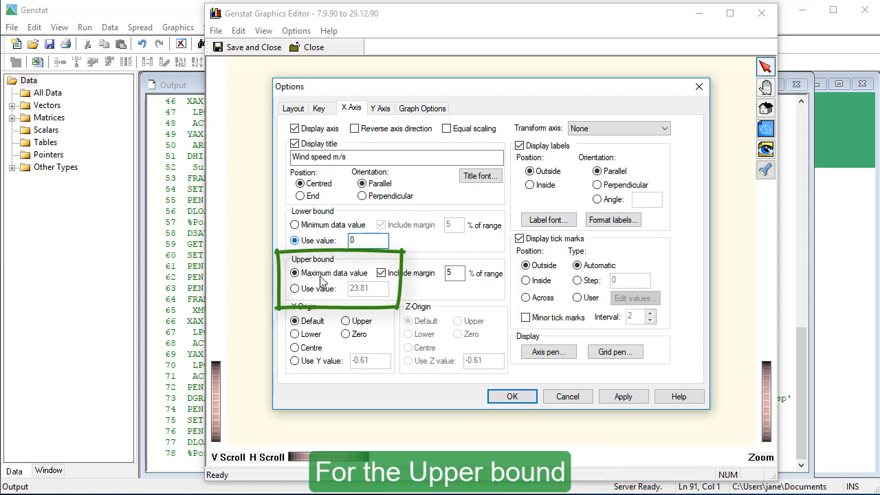
pyautogui.click(295, 289)
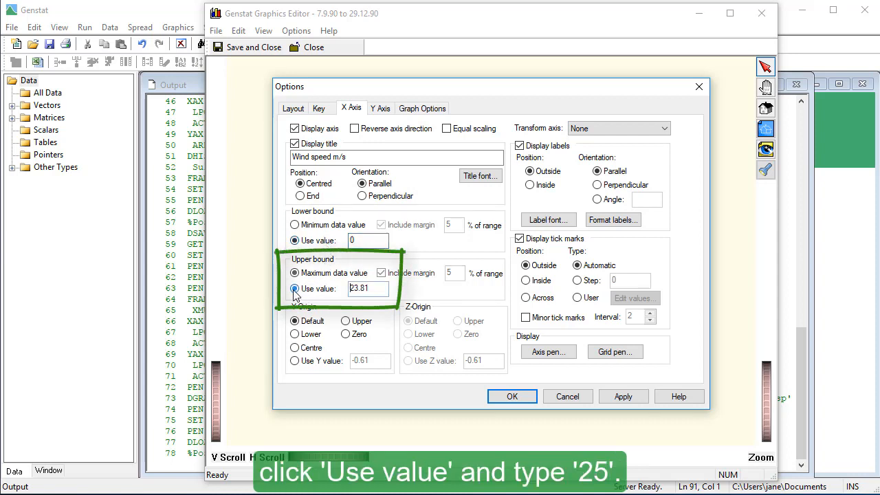
pyautogui.moveTo(369, 288); pyautogui.dragTo(319, 289)
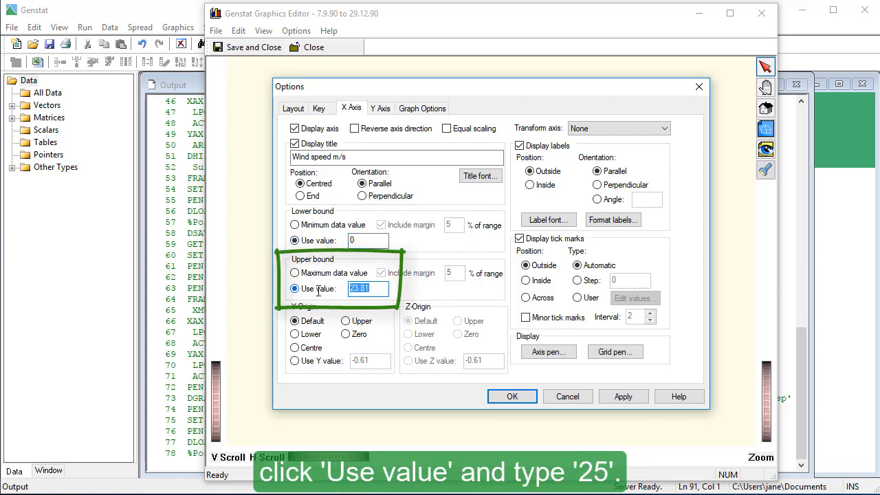
pyautogui.write('25')
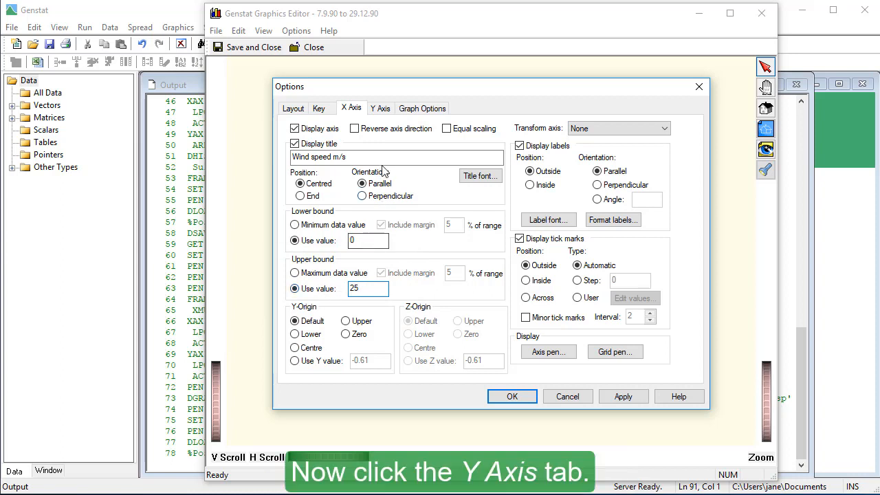
# - Set the Y axis title to "Sulphur microg/m~^{3}"
pyautogui.click(381, 110)
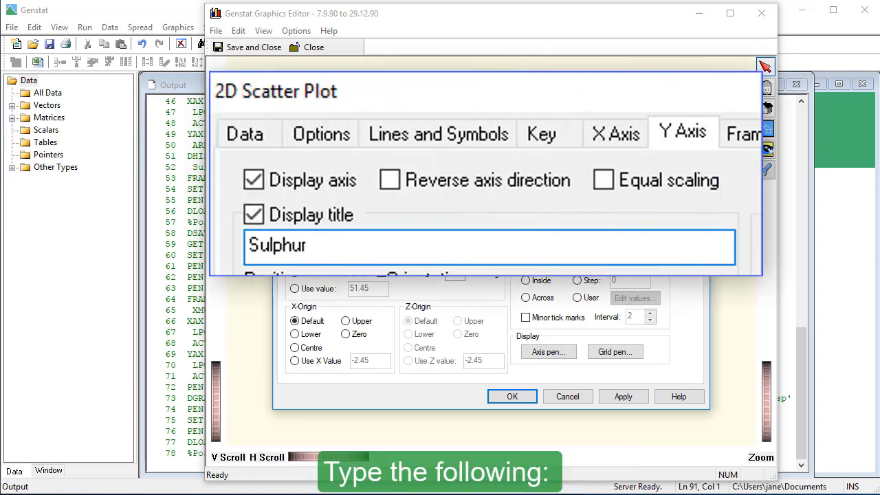
pyautogui.write('microg/m~^{3}')
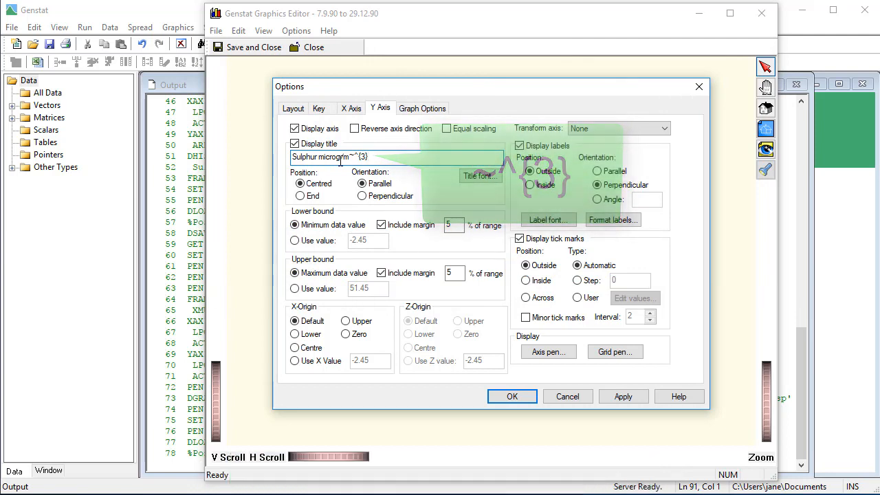
# - Change the Sulphur v Windsp data point symbol to Circle with a blue outline colour
pyautogui.click(423, 109)
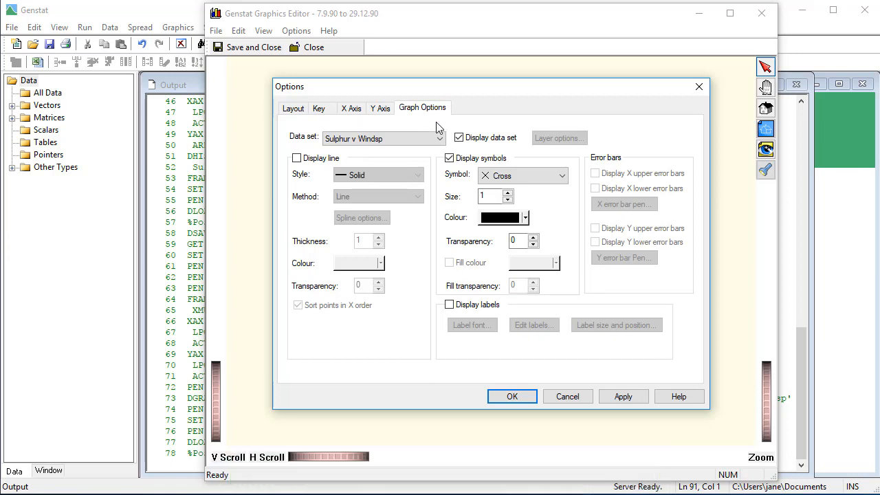
pyautogui.click(516, 172)
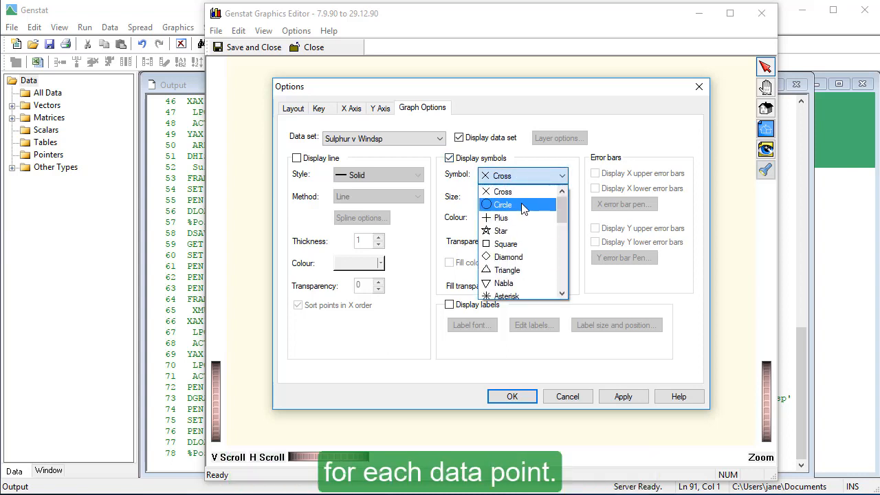
pyautogui.click(523, 207)
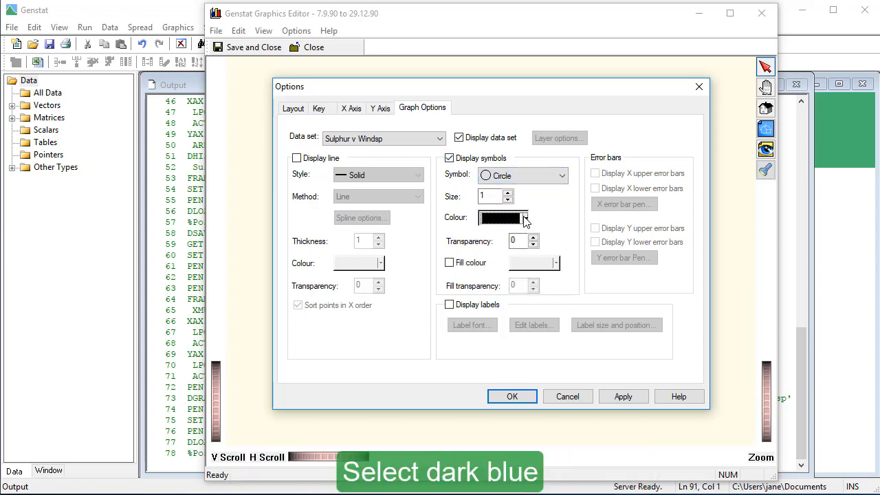
pyautogui.click(525, 218)
pyautogui.click(488, 287)
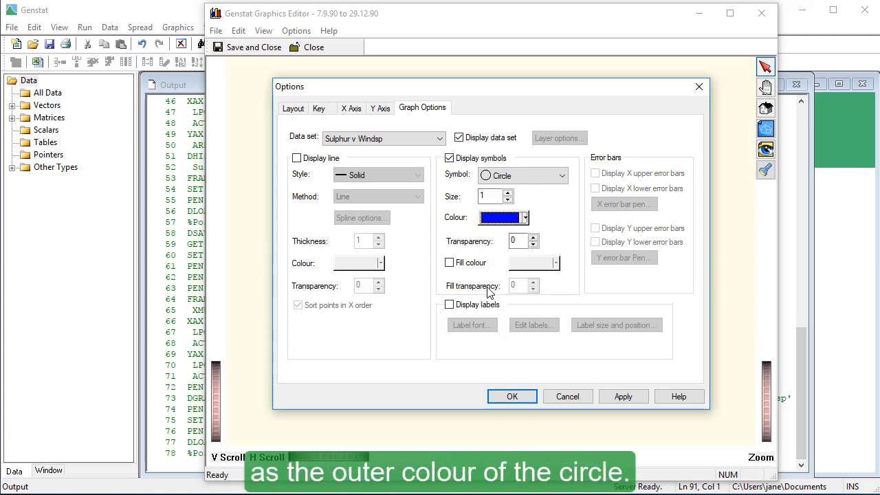
# - Enable a light blue fill colour for the circle symbols and apply the options to the scatter plot
pyautogui.click(450, 262)
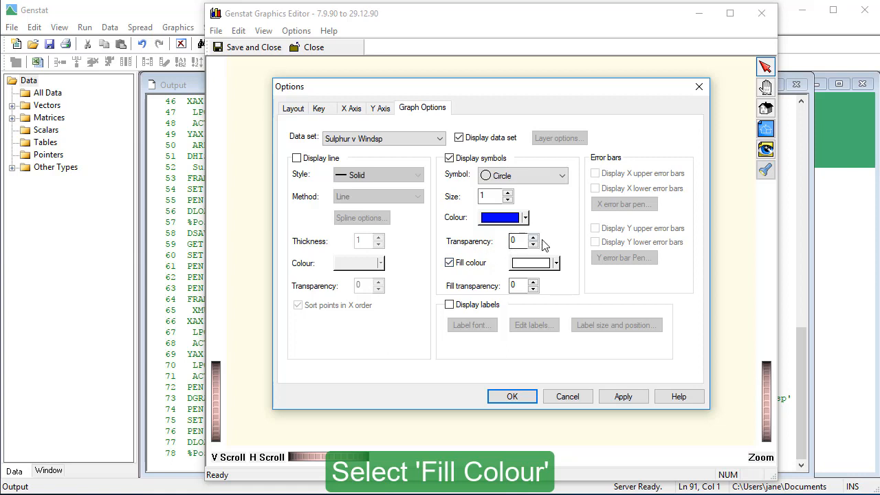
pyautogui.click(556, 263)
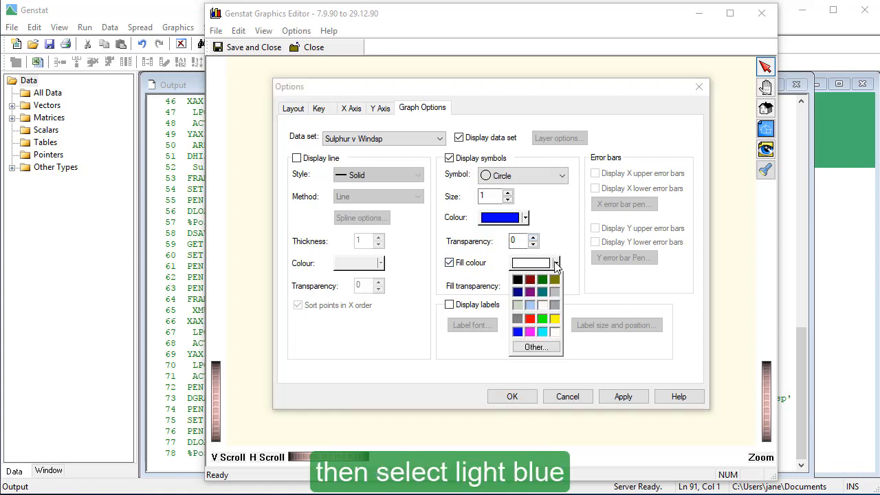
pyautogui.click(545, 330)
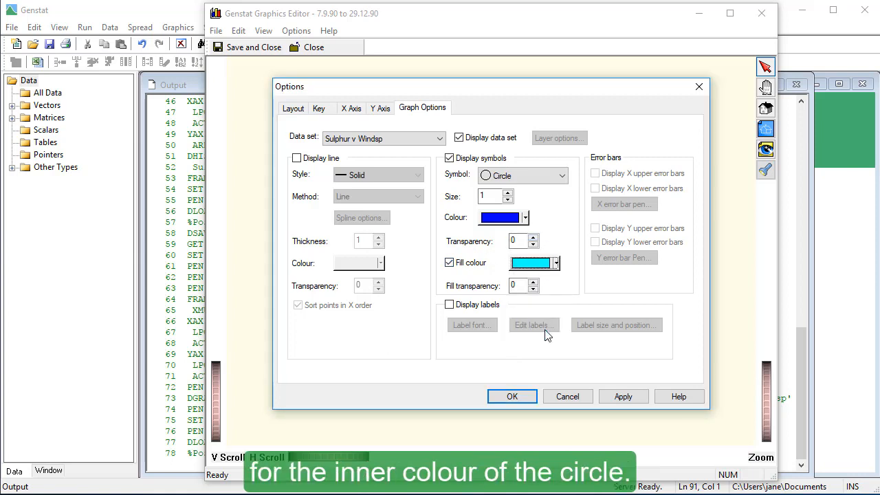
pyautogui.click(516, 397)
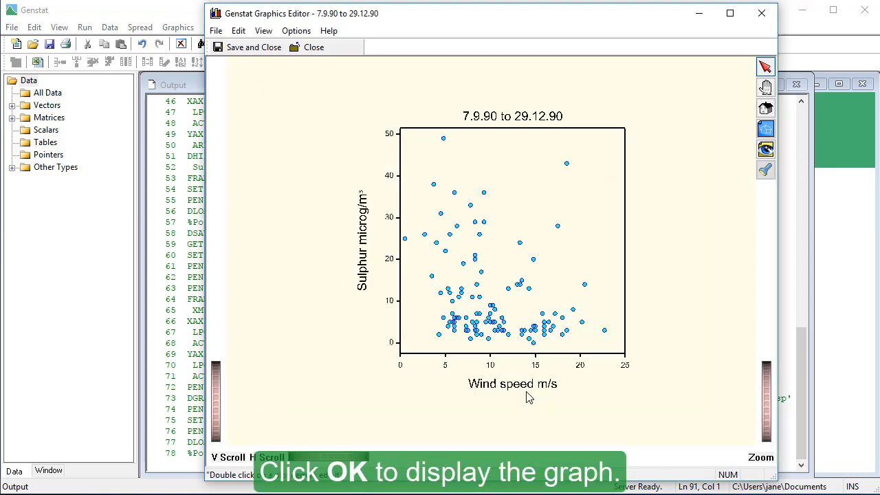